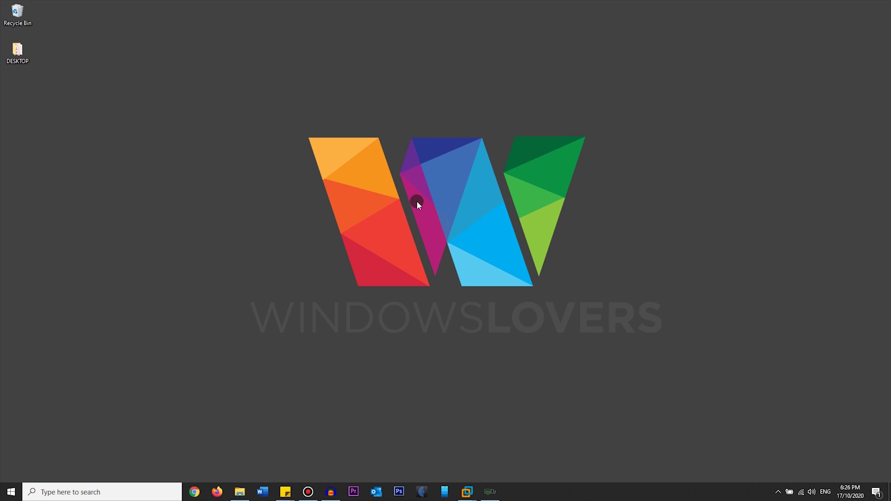
Run mstsc /l from the Run dialog to list the three monitors and their resolutions.
{"action": "left_click", "coordinate": [119, 492]}
{"action": "type", "text": "run"}
{"action": "key", "text": "Return"}
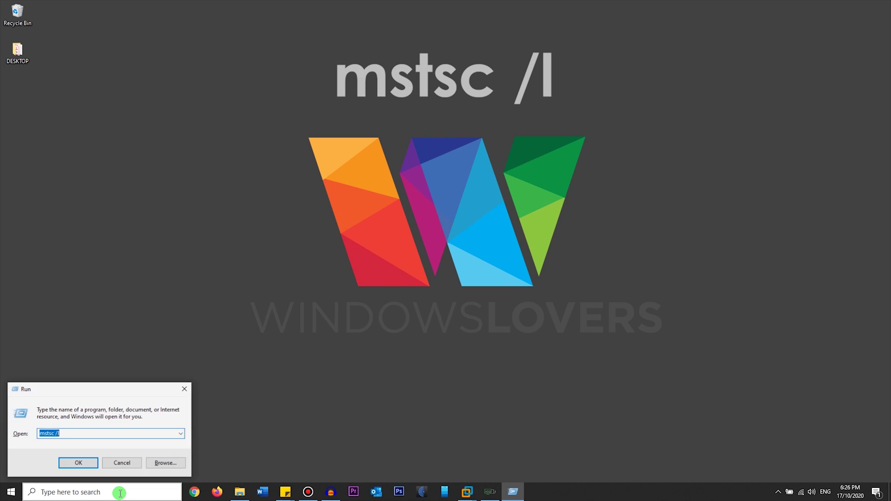
{"action": "left_click", "coordinate": [98, 435]}
{"action": "key", "text": "BackSpace"}
{"action": "key", "text": "BackSpace"}
{"action": "key", "text": "BackSpace"}
{"action": "key", "text": "BackSpace"}
{"action": "key", "text": "BackSpace"}
{"action": "key", "text": "BackSpace"}
{"action": "key", "text": "BackSpace"}
{"action": "key", "text": "BackSpace"}
{"action": "type", "text": "msts"}
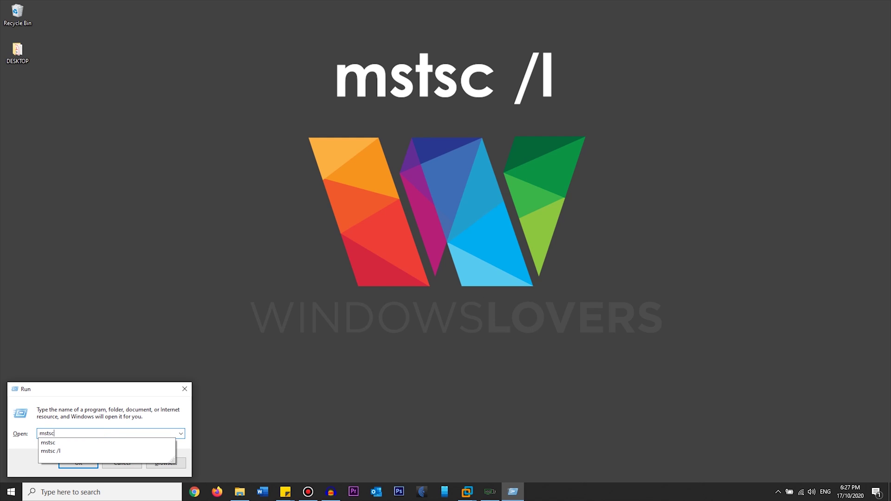
{"action": "type", "text": "c /l"}
{"action": "left_click", "coordinate": [97, 435]}
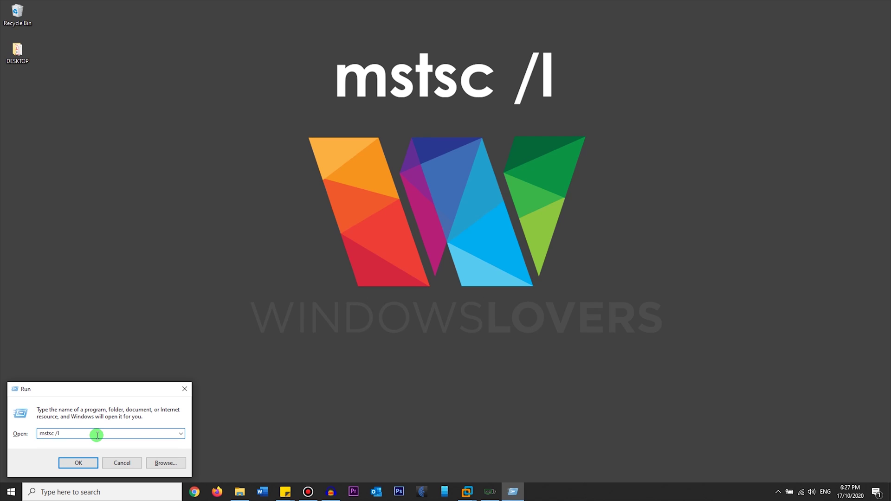
{"action": "key", "text": "Return"}
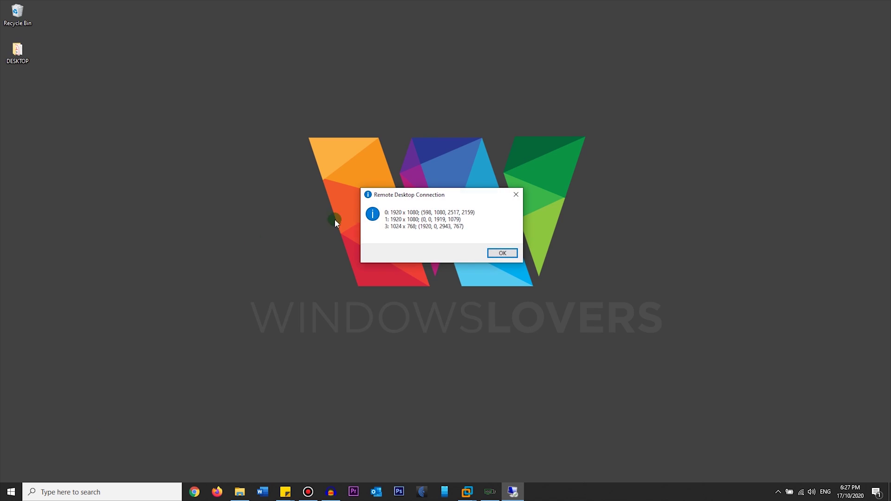
Drag the monitor list message box to the upper left of the desktop.
{"action": "mouse_move", "coordinate": [397, 197]}
{"action": "left_mouse_down"}
{"action": "mouse_move", "coordinate": [392, 235]}
{"action": "mouse_move", "coordinate": [390, 197]}
{"action": "left_mouse_up"}
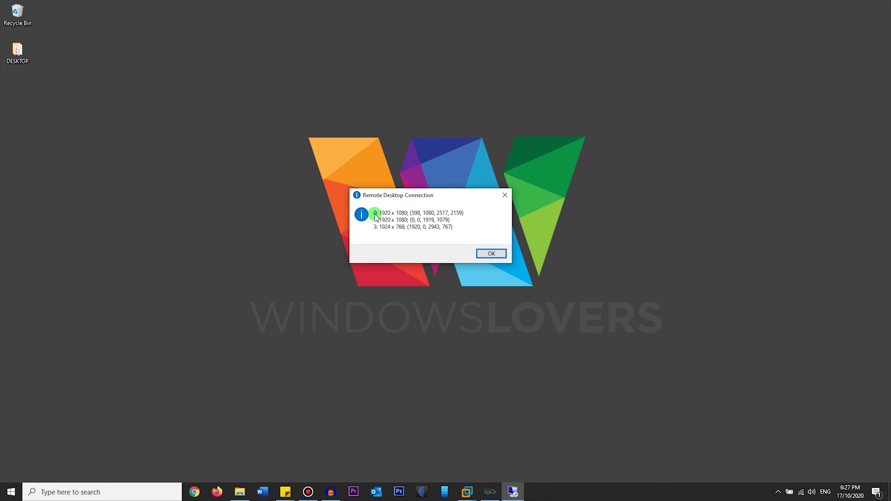
{"action": "left_click_drag", "start_coordinate": [408, 196], "coordinate": [170, 129]}
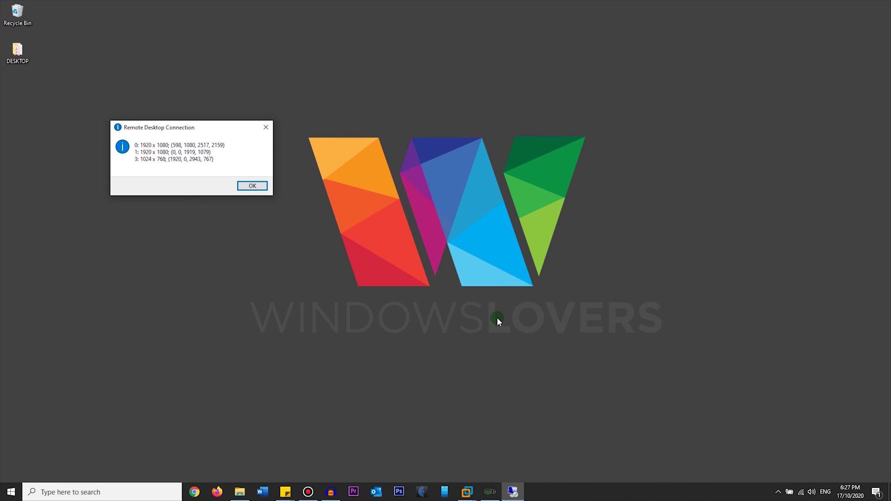
Open Display settings from the desktop's right-click menu.
{"action": "right_click", "coordinate": [441, 213]}
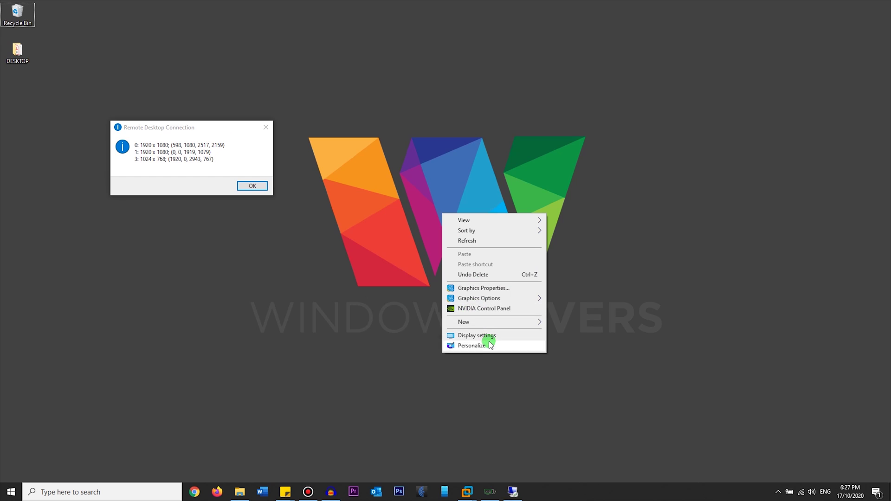
{"action": "left_click", "coordinate": [485, 336]}
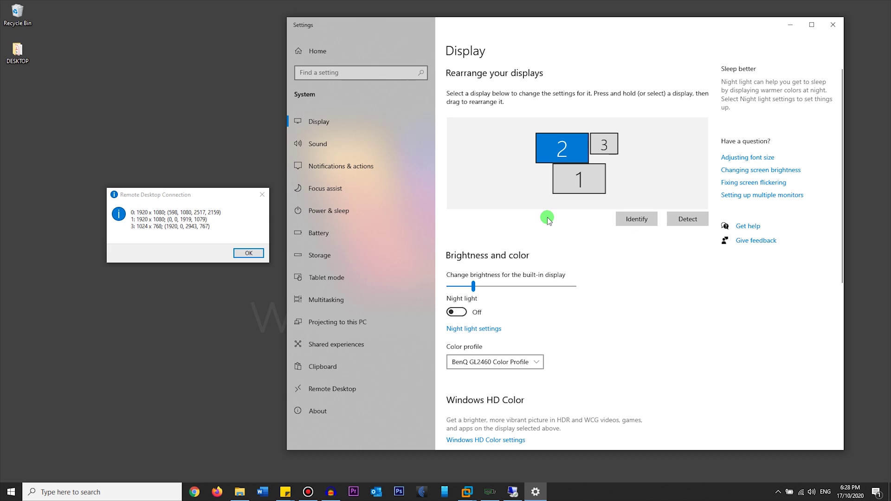
{"action": "left_click", "coordinate": [637, 218]}
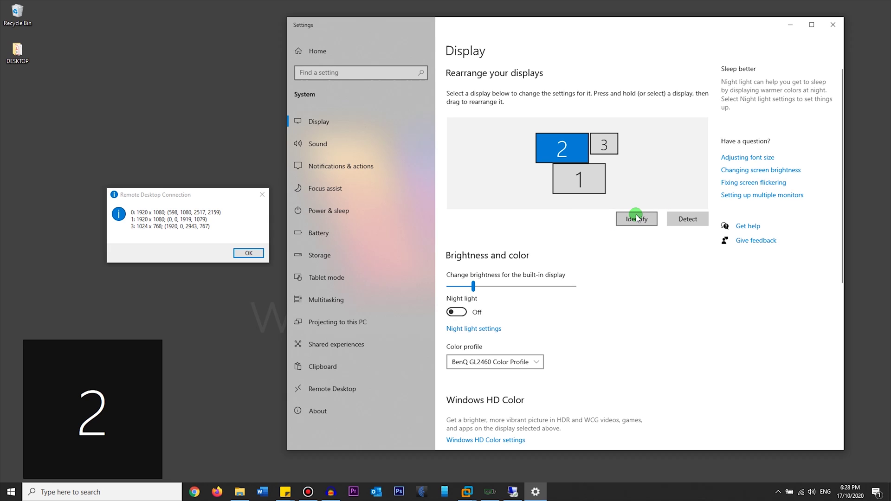
{"action": "left_click_drag", "start_coordinate": [204, 320], "coordinate": [51, 420]}
{"action": "left_click", "coordinate": [190, 404]}
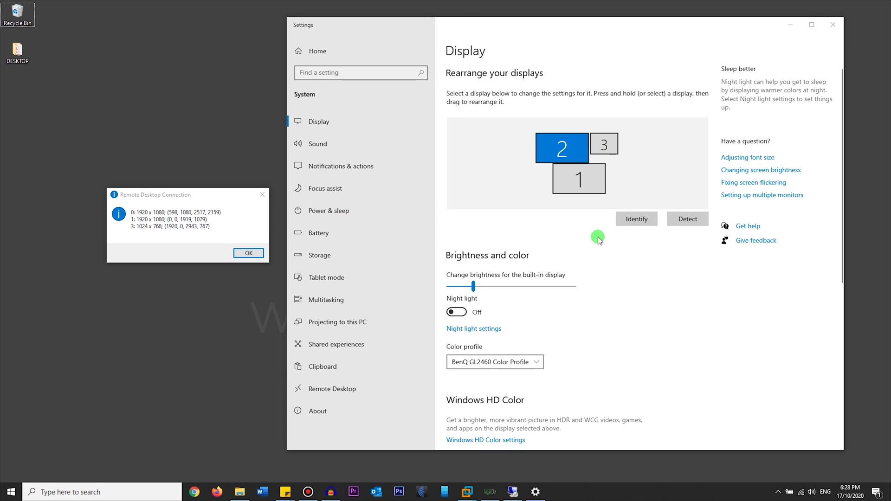
{"action": "left_click", "coordinate": [632, 222]}
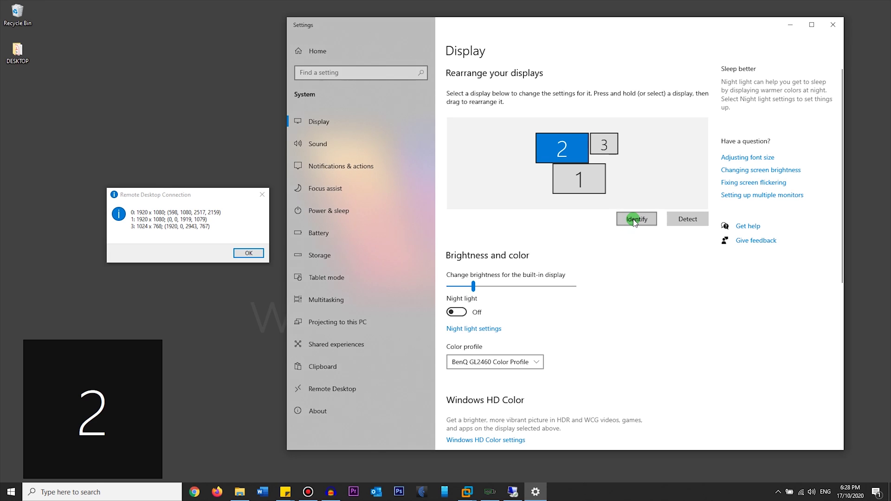
{"action": "left_click", "coordinate": [559, 150]}
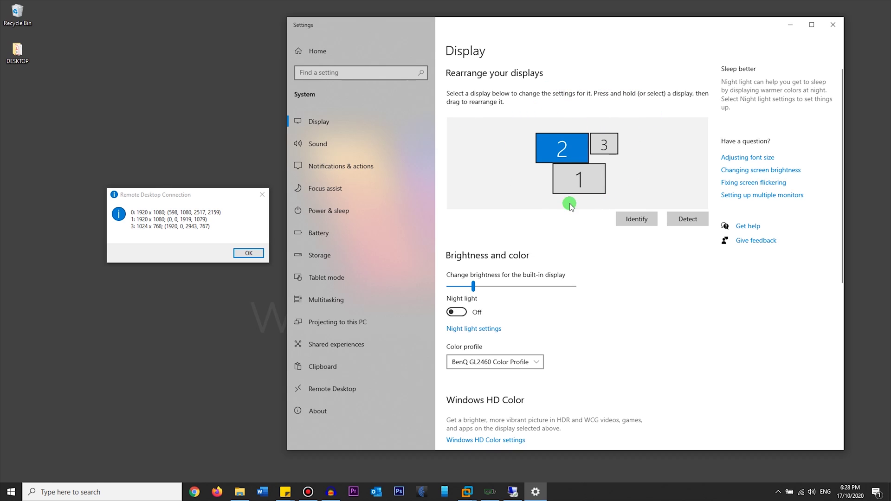
Compare the monitor list with the display arrangement, selecting display 2.
{"action": "left_click_drag", "start_coordinate": [181, 198], "coordinate": [681, 163]}
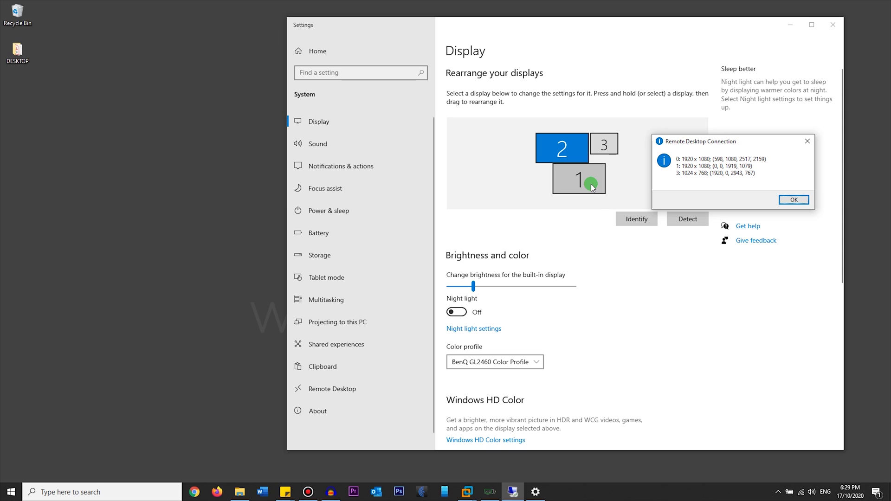
{"action": "left_click_drag", "start_coordinate": [692, 139], "coordinate": [551, 219]}
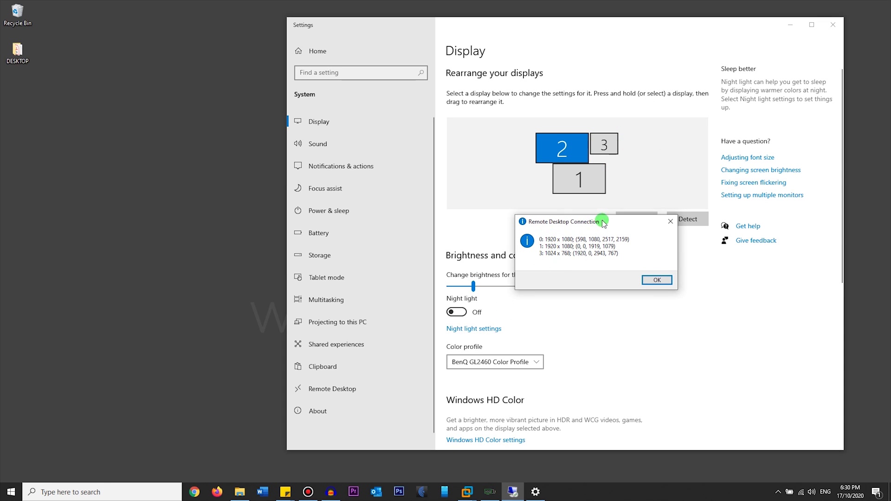
{"action": "left_click_drag", "start_coordinate": [605, 222], "coordinate": [221, 193]}
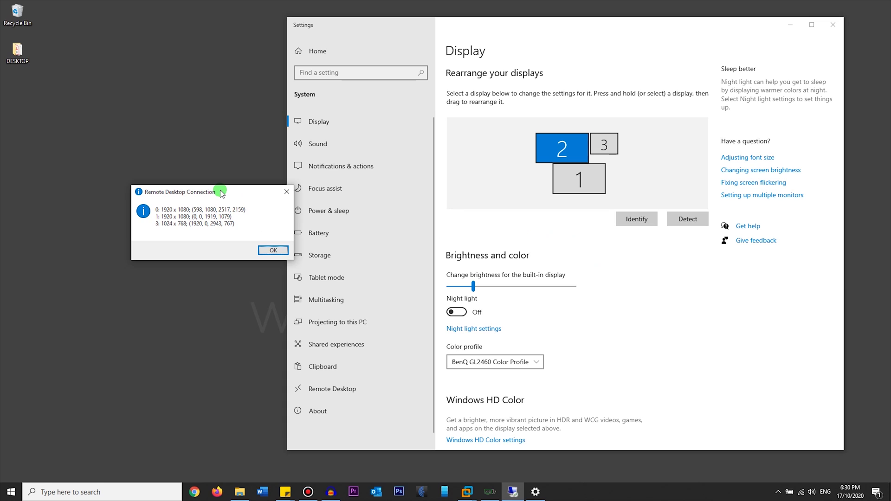
{"action": "left_click", "coordinate": [562, 153]}
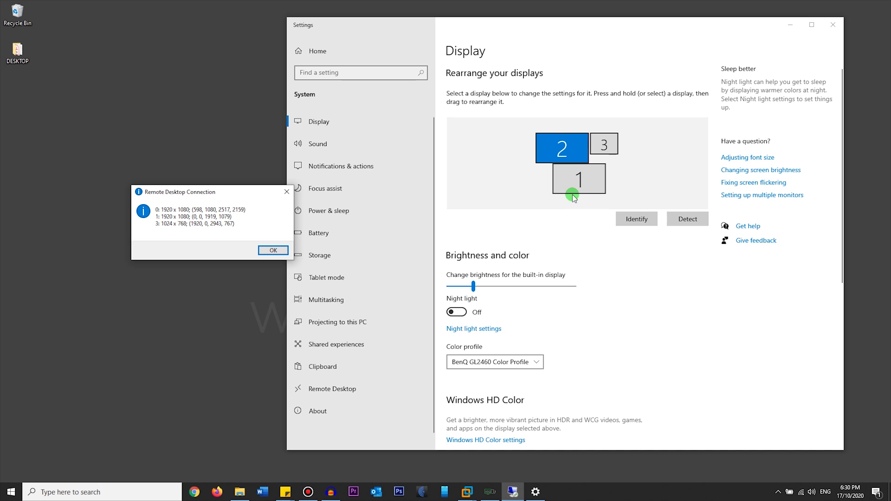
Dismiss the monitor list message and close the Display settings window.
{"action": "left_click_drag", "start_coordinate": [225, 194], "coordinate": [207, 242]}
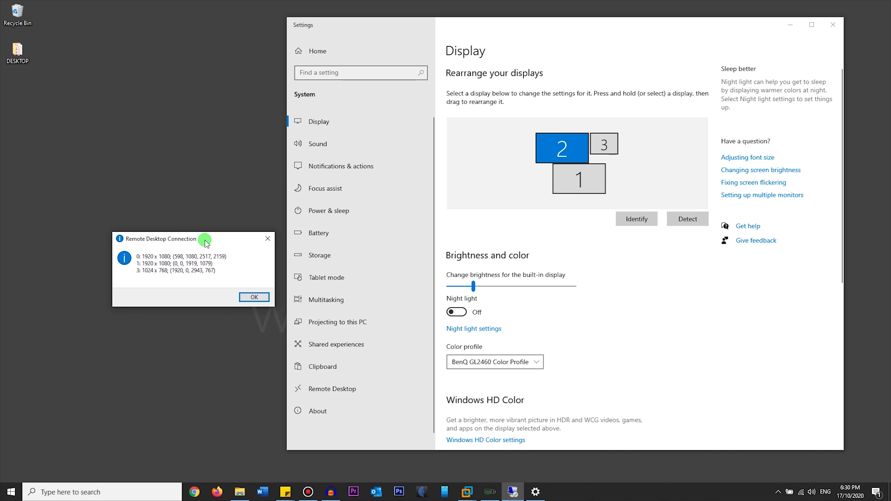
{"action": "left_click", "coordinate": [250, 297]}
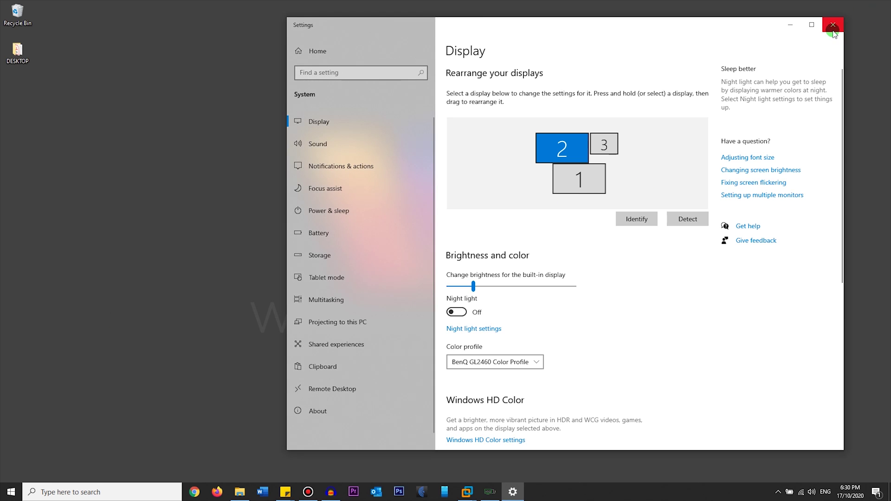
{"action": "left_click", "coordinate": [834, 26]}
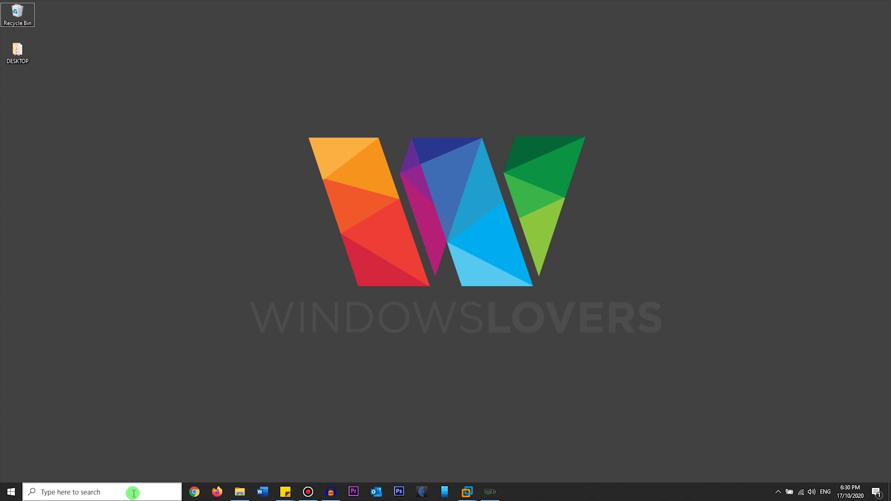
Run plain mstsc from the Run dialog, dropping the /l switch, to open Remote Desktop Connection.
{"action": "left_click", "coordinate": [133, 494]}
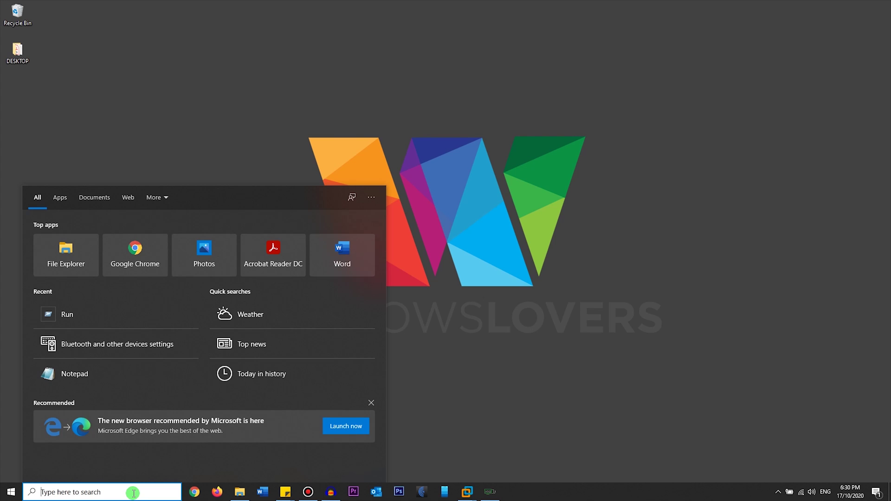
{"action": "key", "text": "super+r"}
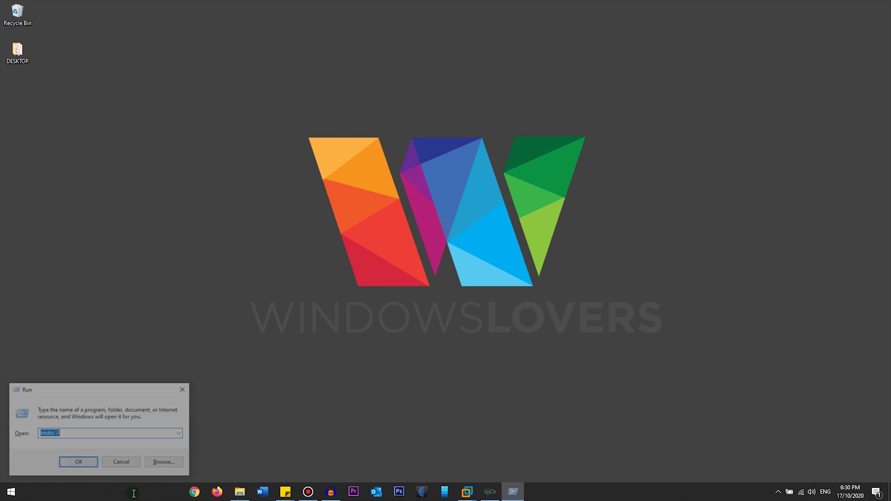
{"action": "key", "text": "End"}
{"action": "key", "text": "BackSpace"}
{"action": "key", "text": "BackSpace"}
{"action": "key", "text": "BackSpace"}
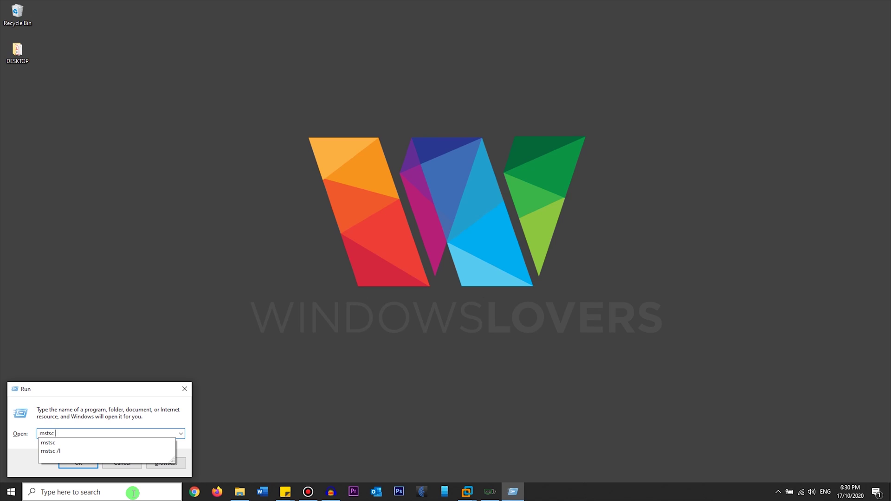
{"action": "key", "text": "BackSpace"}
{"action": "key", "text": "Return"}
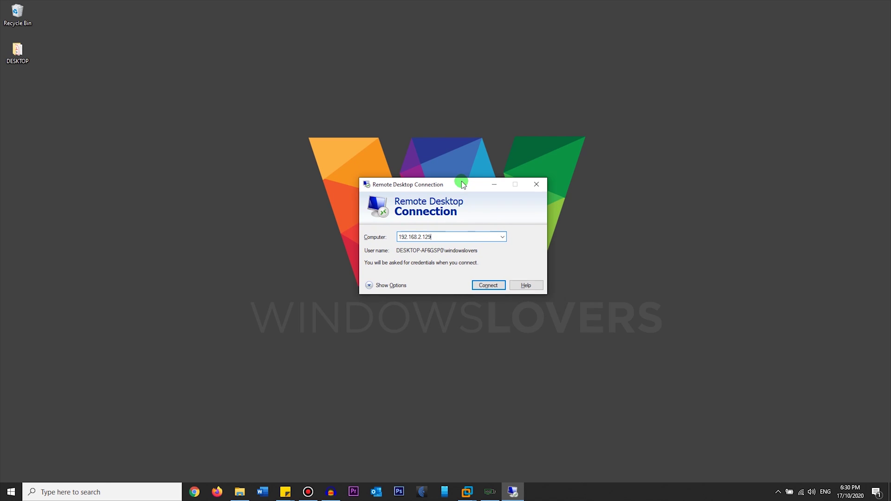
Select and check the computer address 192.168.2.129.
{"action": "left_click", "coordinate": [458, 236]}
{"action": "left_click_drag", "start_coordinate": [458, 237], "coordinate": [390, 241]}
{"action": "left_click", "coordinate": [459, 238]}
{"action": "left_click_drag", "start_coordinate": [456, 237], "coordinate": [389, 238]}
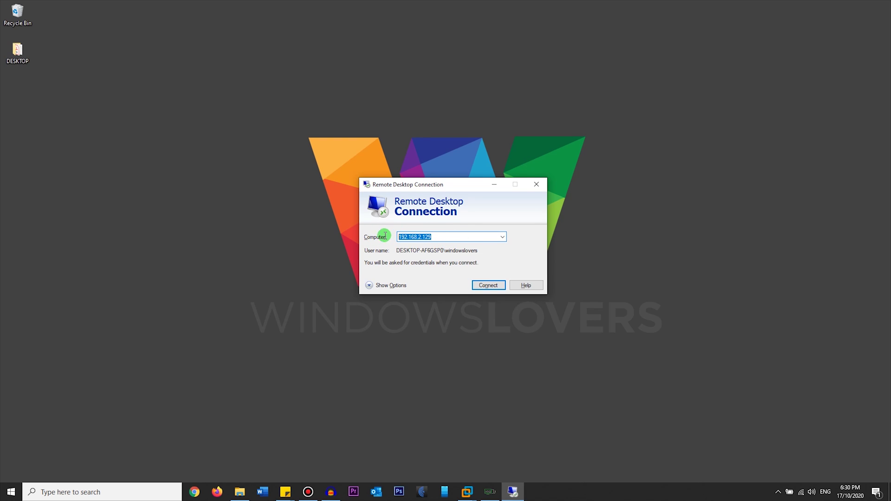
{"action": "left_click", "coordinate": [454, 233]}
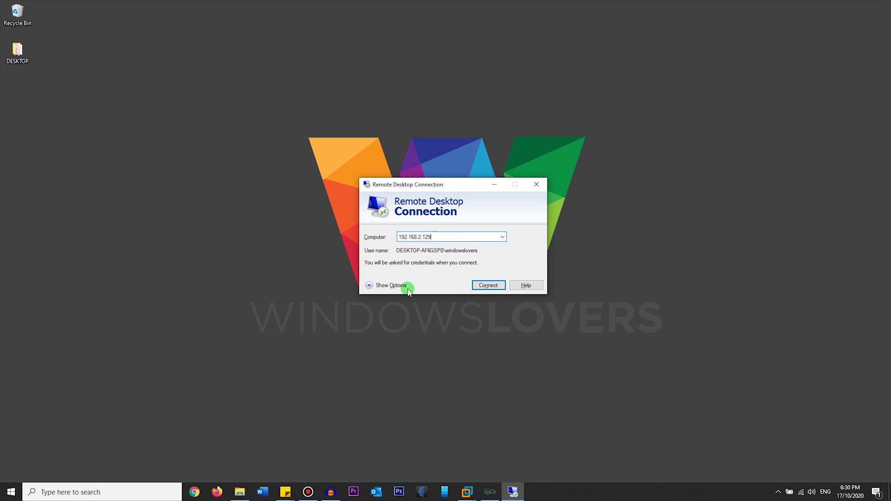
Enable 'Use all my monitors for the remote session' in Display options, then return to General.
{"action": "left_click", "coordinate": [390, 285]}
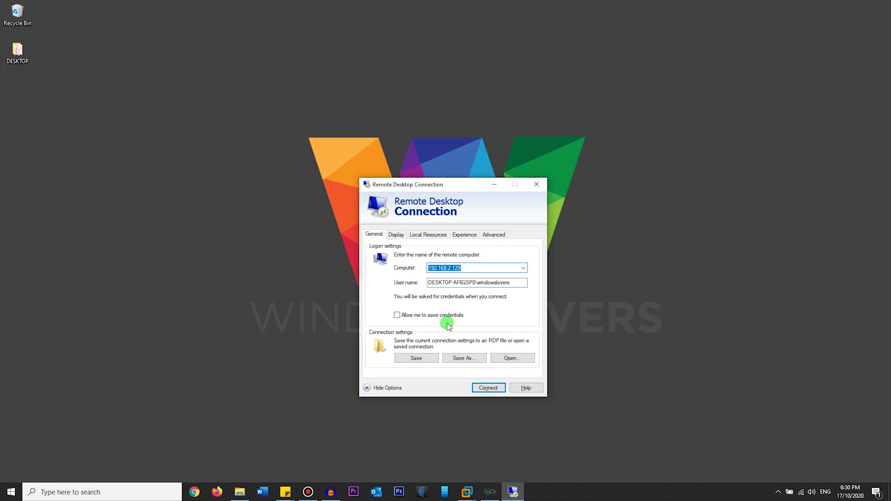
{"action": "left_click", "coordinate": [396, 234]}
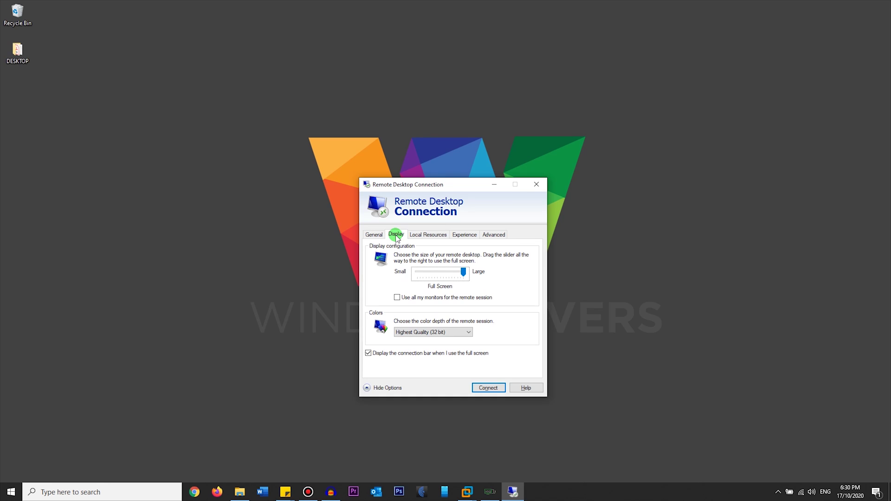
{"action": "left_click", "coordinate": [397, 297]}
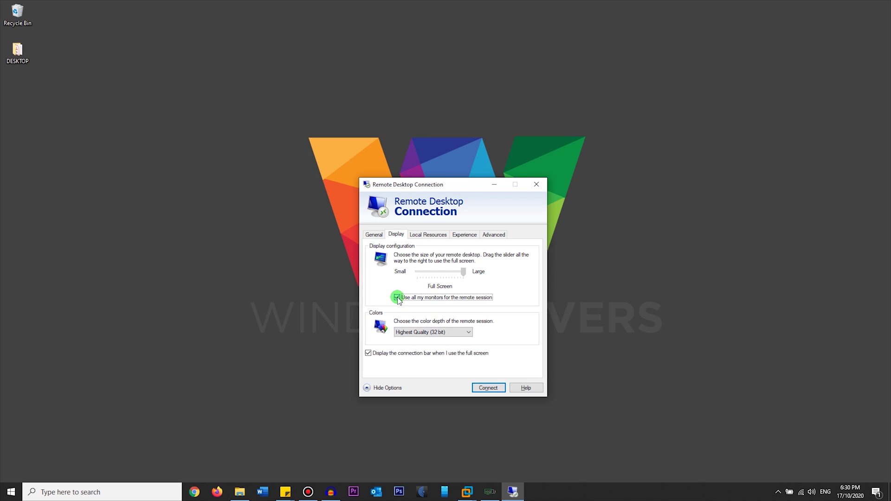
{"action": "left_click", "coordinate": [374, 234]}
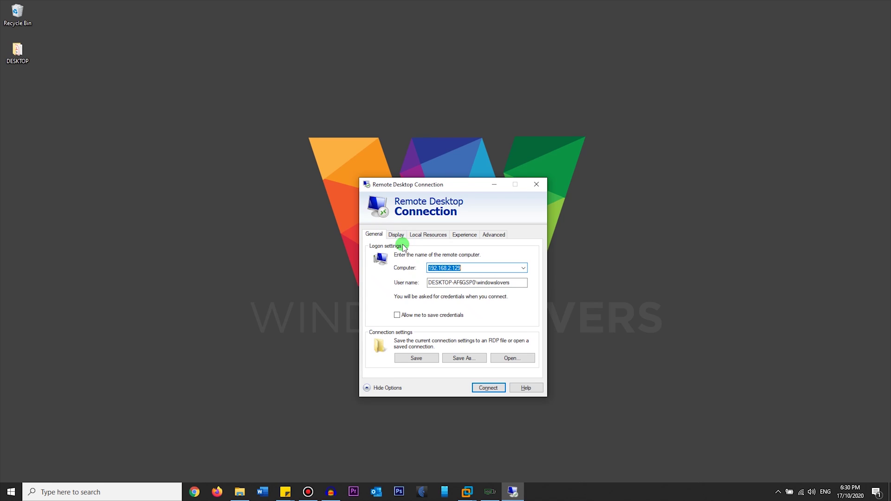
{"action": "left_click", "coordinate": [418, 360]}
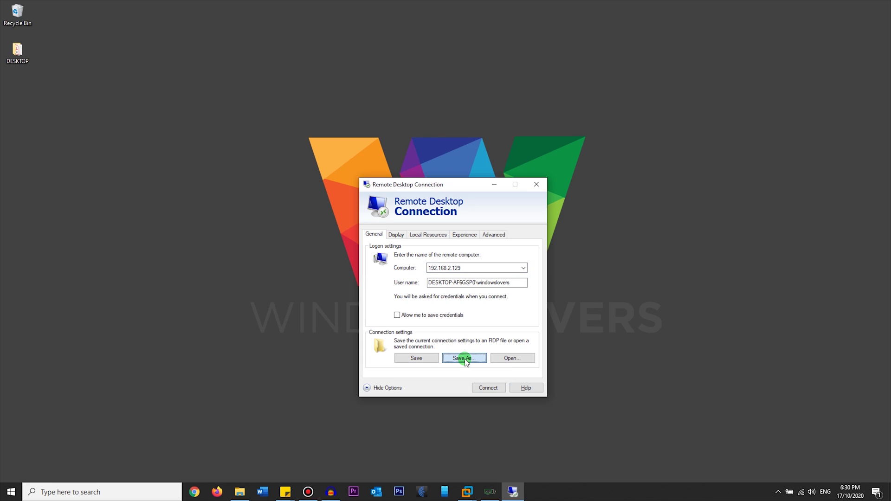
Save the connection as 'Remote Connection' on the Desktop and close the window.
{"action": "left_click", "coordinate": [477, 356]}
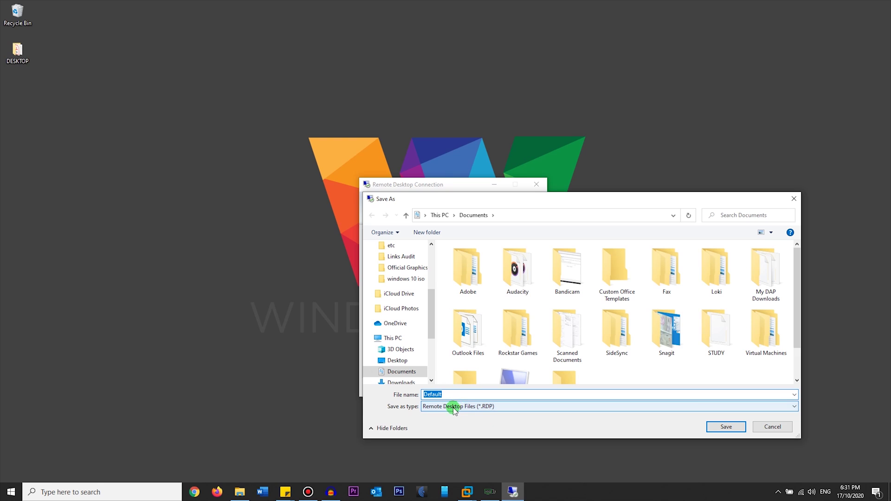
{"action": "scroll", "coordinate": [416, 369], "scroll_direction": "down", "scroll_amount": 3}
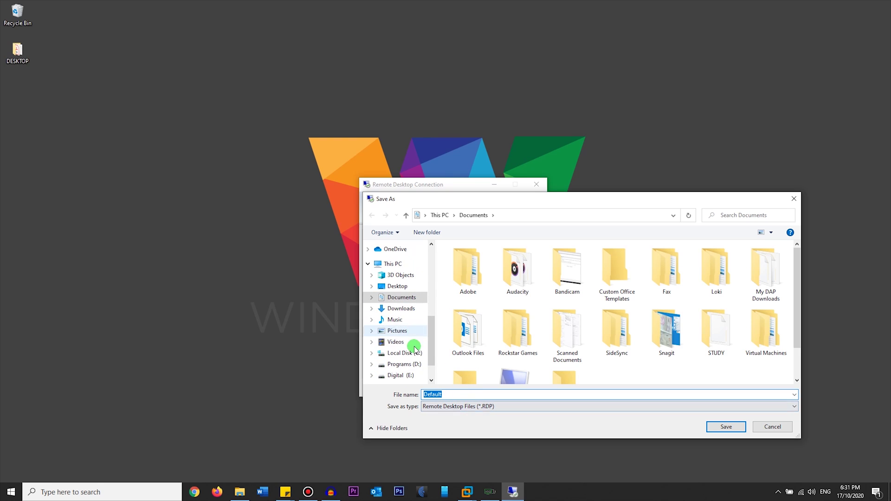
{"action": "left_click", "coordinate": [402, 288]}
{"action": "left_click", "coordinate": [458, 394]}
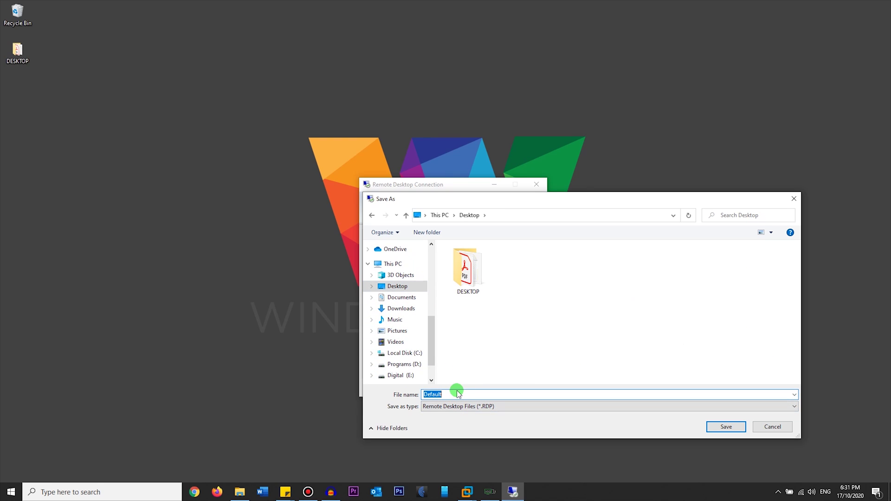
{"action": "type", "text": "Remote Co"}
{"action": "type", "text": "nnection"}
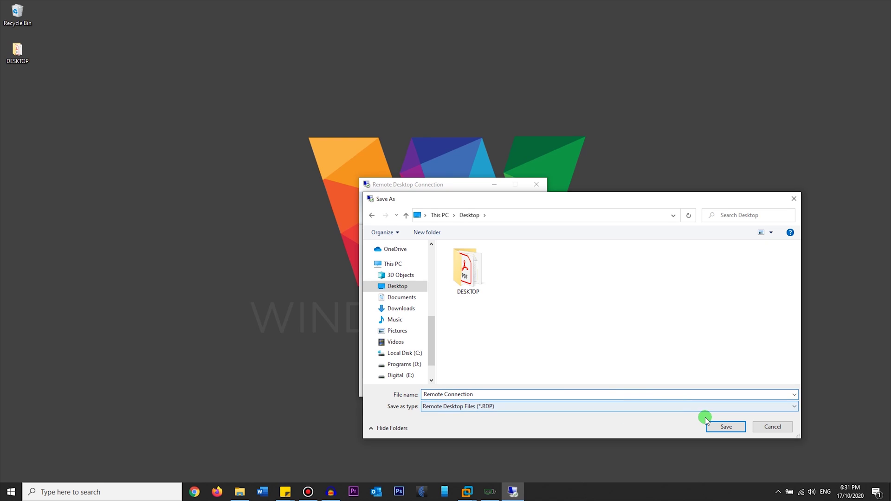
{"action": "left_click", "coordinate": [717, 427]}
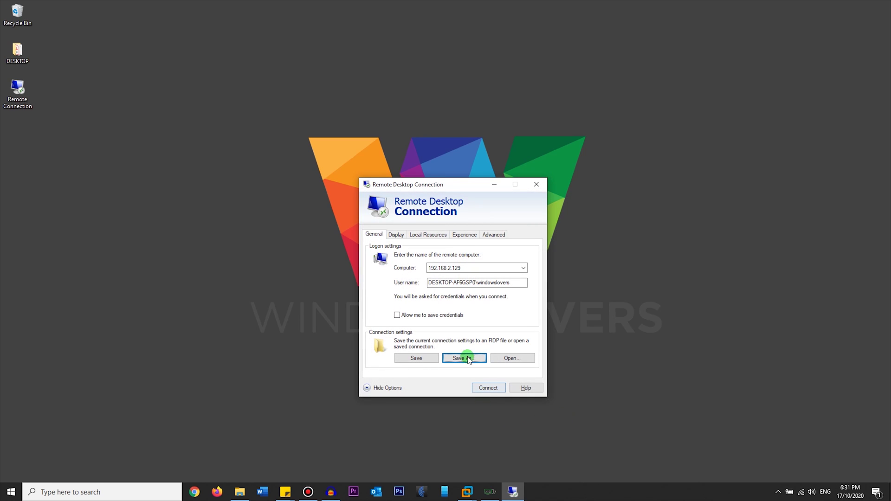
{"action": "left_click", "coordinate": [537, 185]}
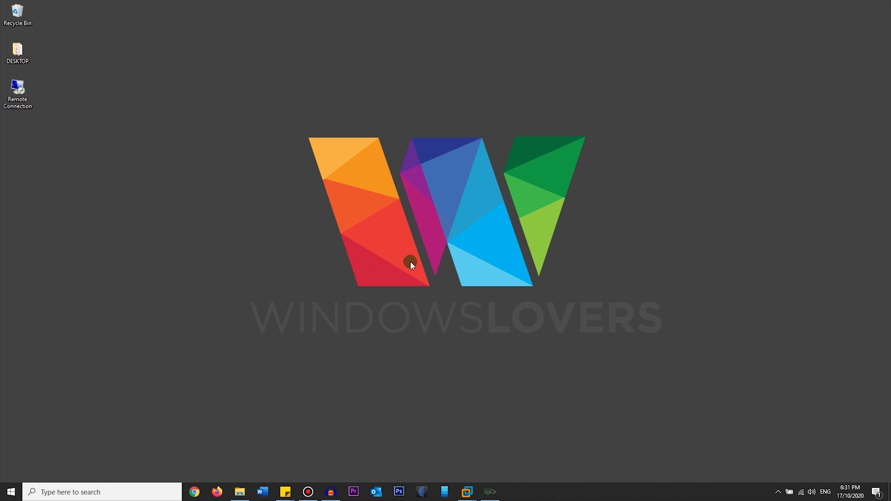
Launch Notepad from Windows search.
{"action": "left_click", "coordinate": [128, 487]}
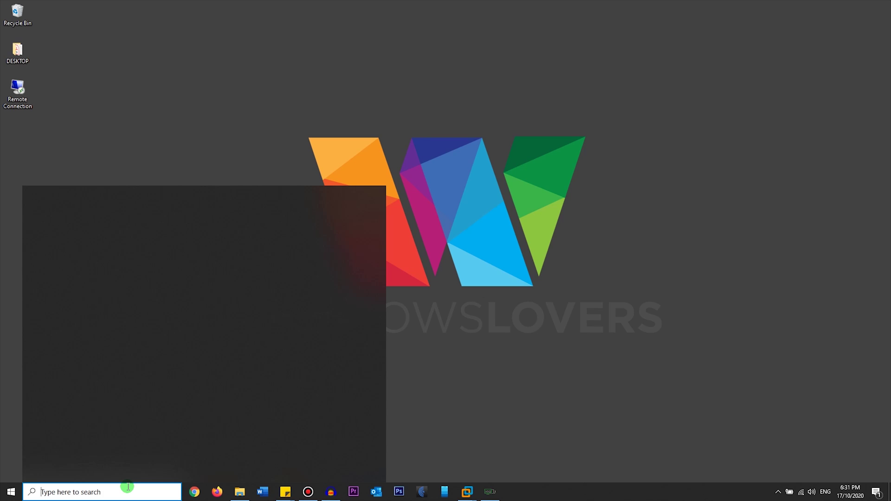
{"action": "type", "text": "notepad"}
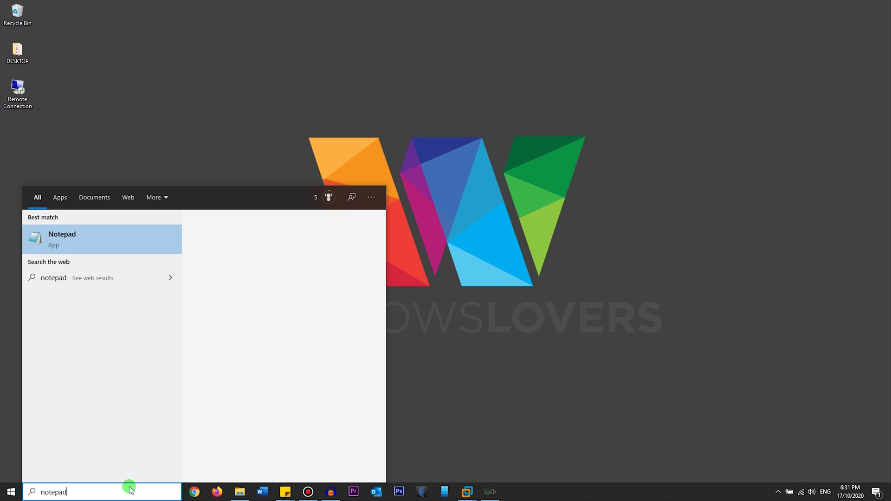
{"action": "left_click", "coordinate": [71, 241]}
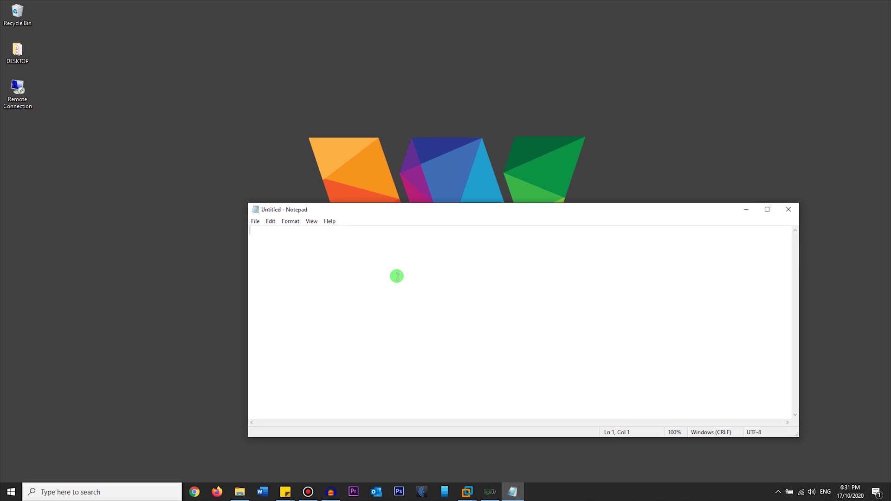
Open the Remote Connection file from the Desktop with the file type set to All Files.
{"action": "left_click", "coordinate": [255, 222]}
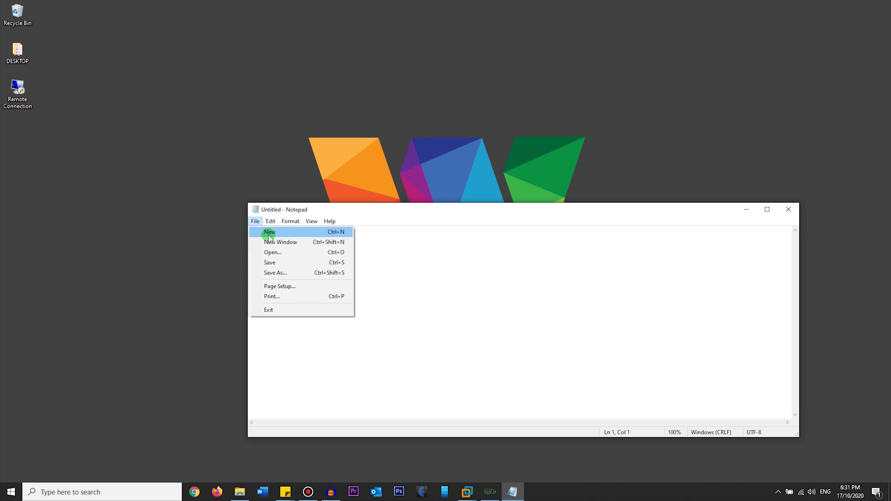
{"action": "left_click", "coordinate": [273, 253]}
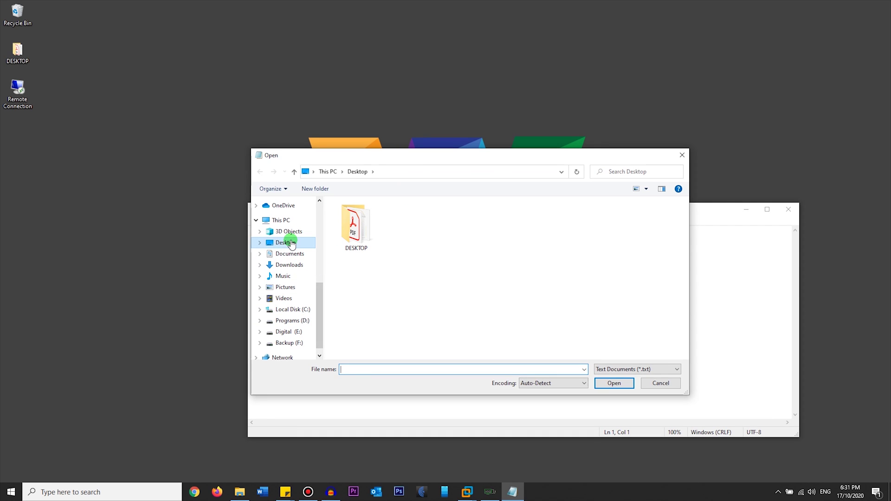
{"action": "left_click", "coordinate": [633, 367]}
{"action": "left_click", "coordinate": [623, 386]}
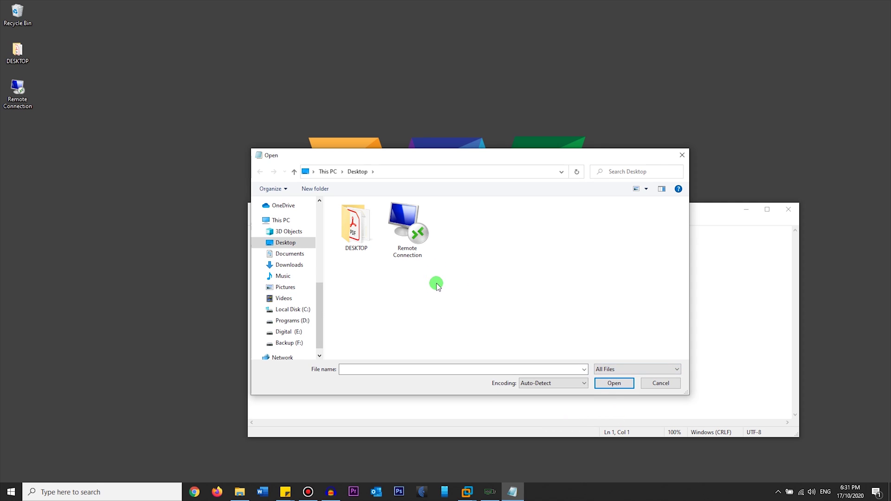
{"action": "double_click", "coordinate": [408, 228]}
{"action": "left_click_drag", "start_coordinate": [397, 208], "coordinate": [401, 186]}
Insert selectedmonitors:s:0,3 as the file's first line and save it.
{"action": "scroll", "coordinate": [310, 308], "scroll_direction": "down", "scroll_amount": 6}
{"action": "scroll", "coordinate": [310, 308], "scroll_direction": "up", "scroll_amount": 6}
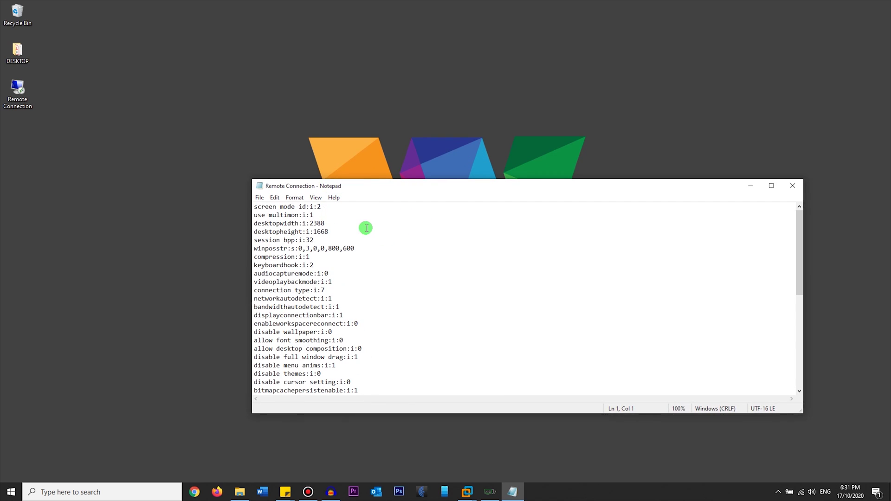
{"action": "key", "text": "Return"}
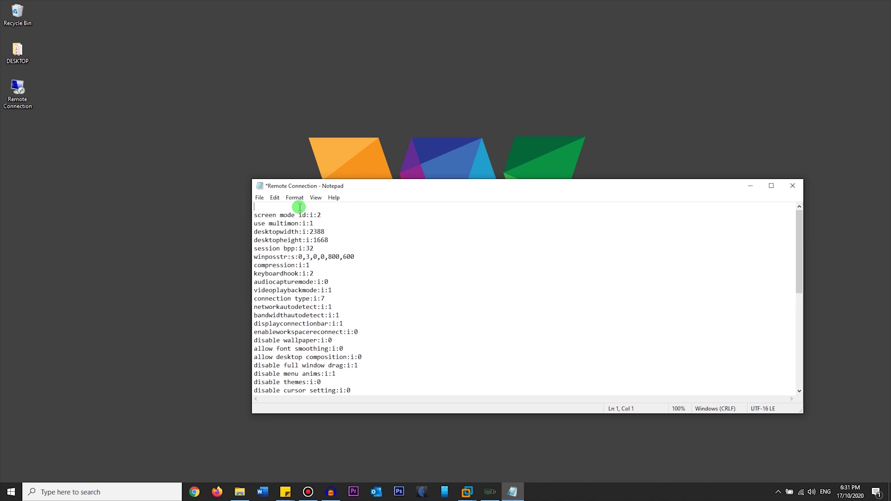
{"action": "type", "text": "selected"}
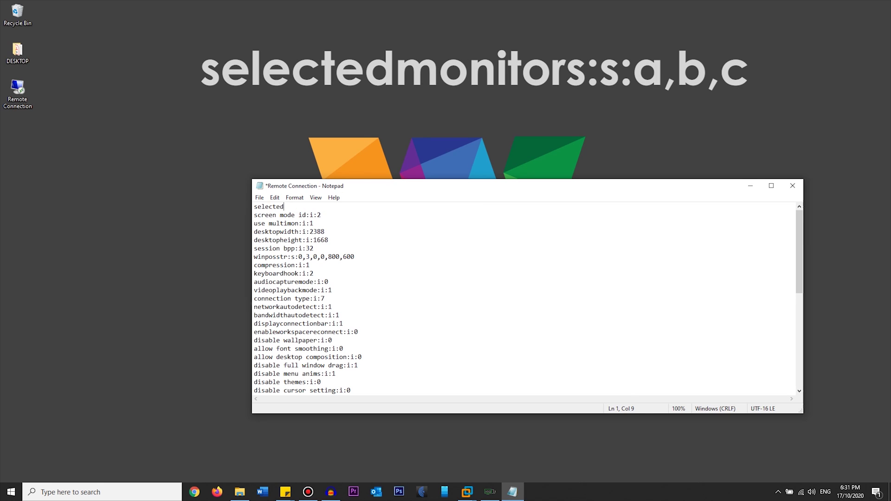
{"action": "type", "text": "monito"}
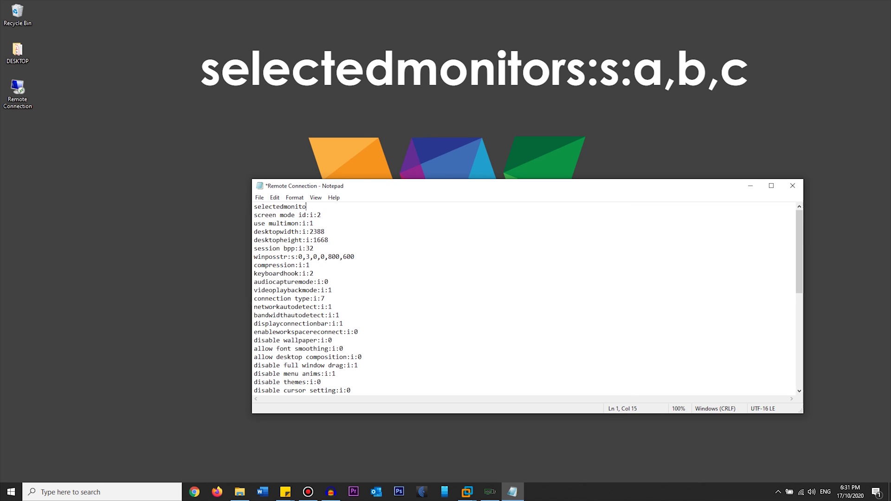
{"action": "type", "text": "rs:s:"}
{"action": "type", "text": "0,3"}
{"action": "left_click", "coordinate": [259, 197]}
{"action": "left_click", "coordinate": [274, 238]}
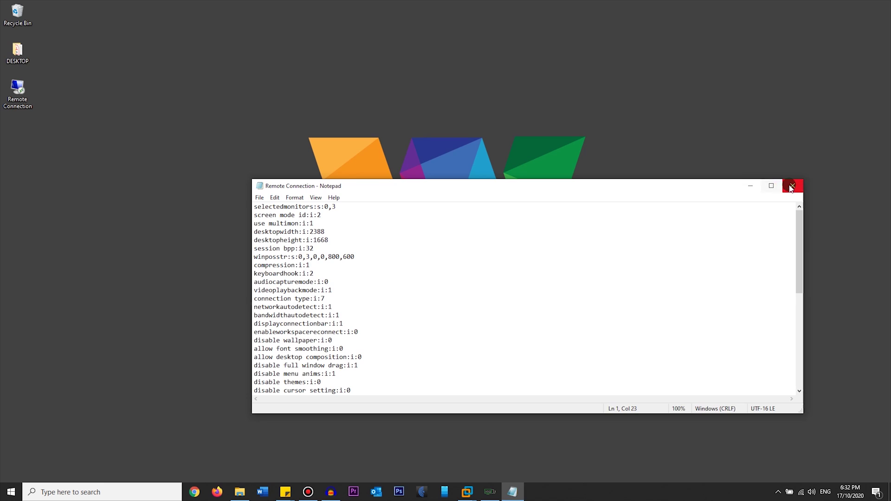
Close Notepad, launch Remote Connection, accept the publisher warning and enter the account password.
{"action": "left_click", "coordinate": [793, 185]}
{"action": "double_click", "coordinate": [18, 89]}
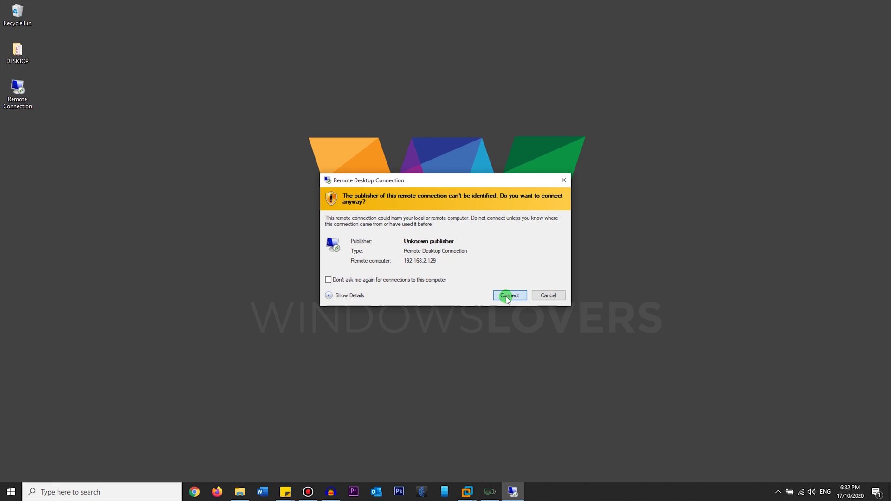
{"action": "left_click", "coordinate": [508, 296]}
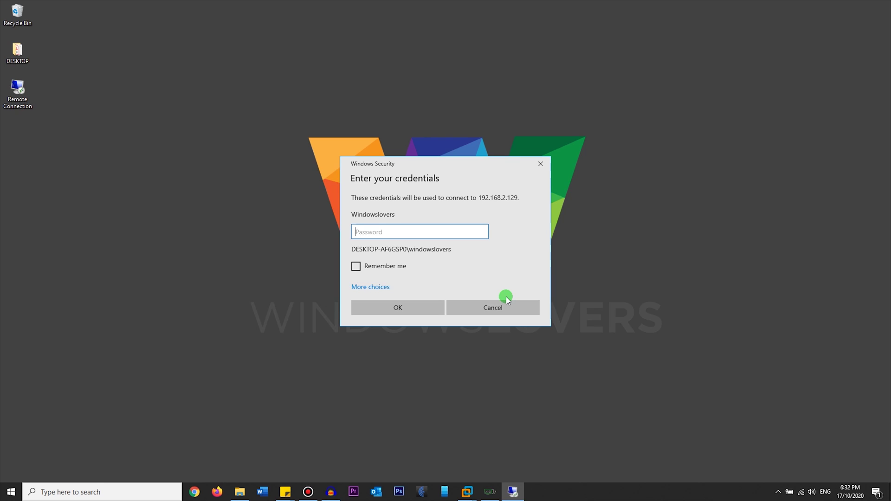
{"action": "type", "text": "1234"}
{"action": "key", "text": "BackSpace"}
{"action": "key", "text": "BackSpace"}
{"action": "key", "text": "BackSpace"}
{"action": "key", "text": "BackSpace"}
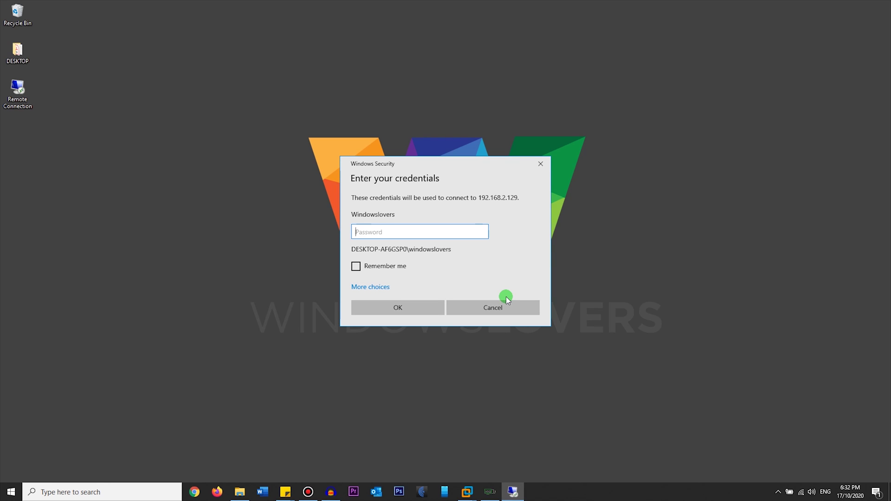
{"action": "type", "text": "1234"}
{"action": "key", "text": "Return"}
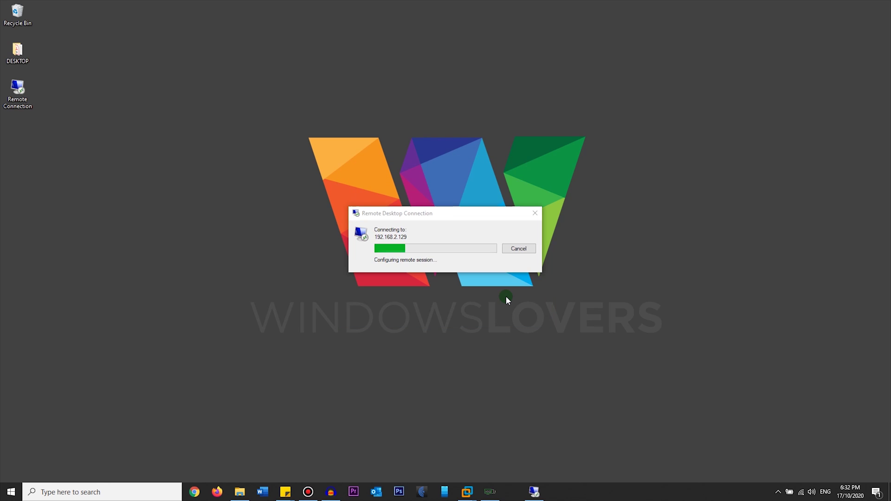